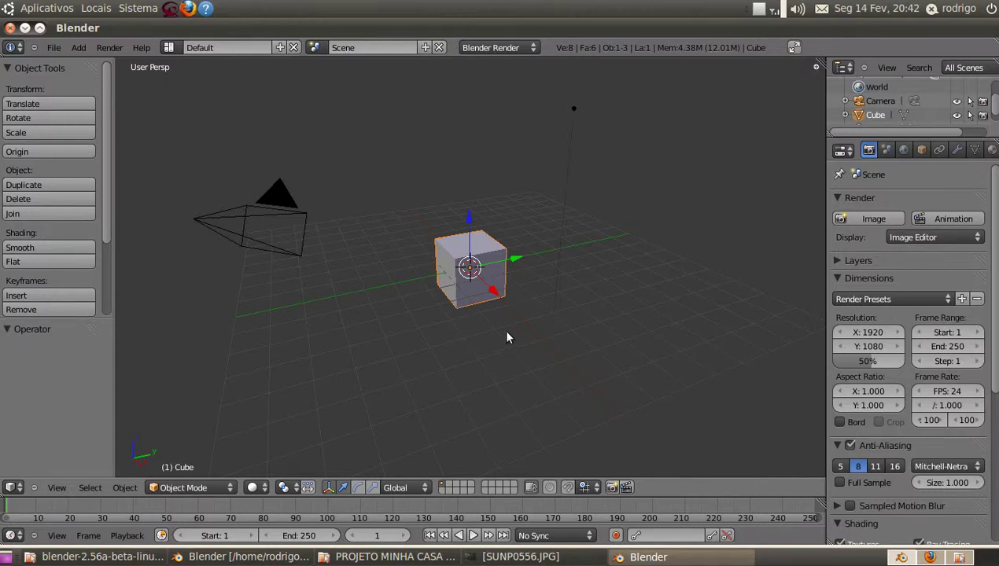
# Select the lamp, change its type to Sun, and set its energy to 1.040.
pyautogui.rightClick(571, 109)
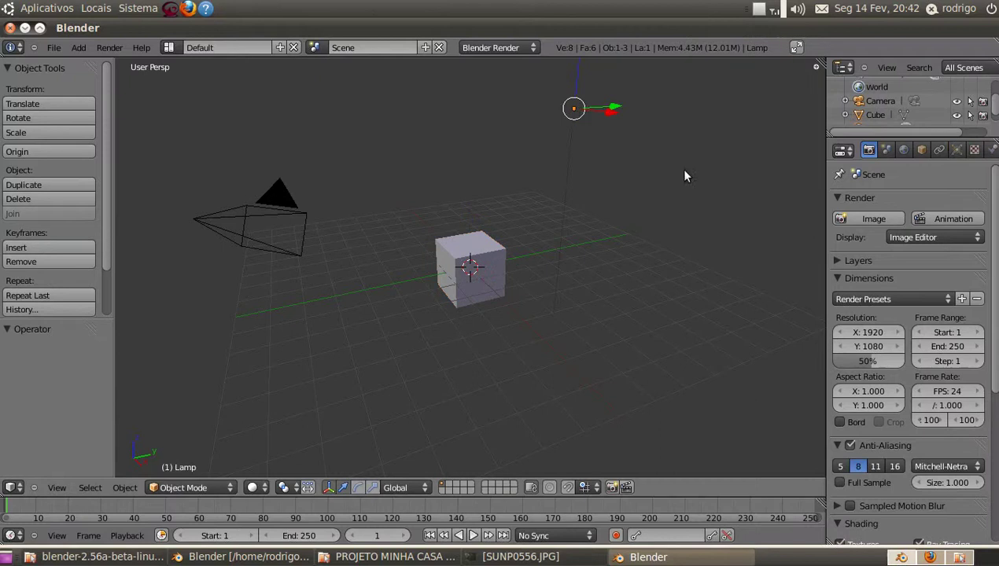
pyautogui.click(954, 149)
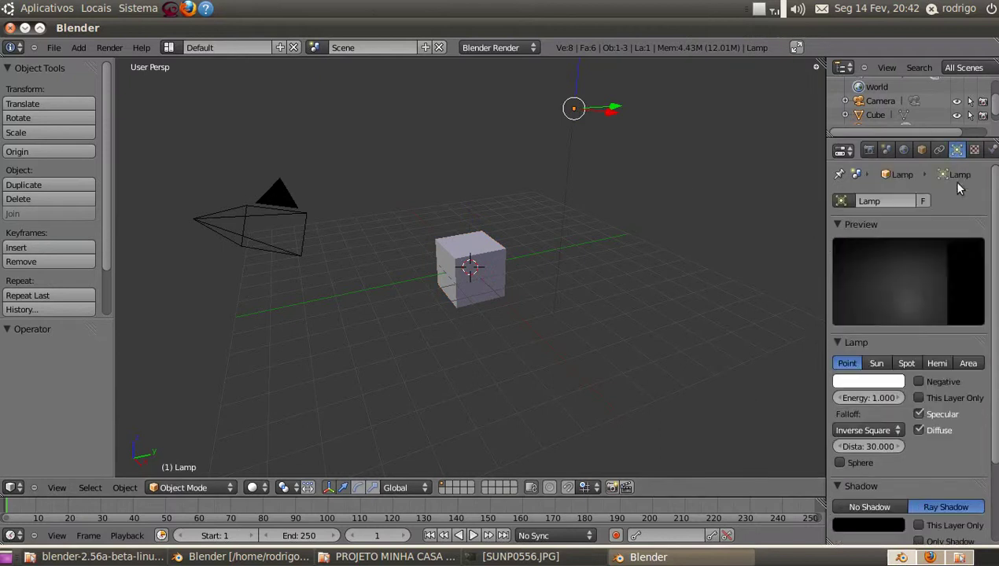
pyautogui.click(876, 364)
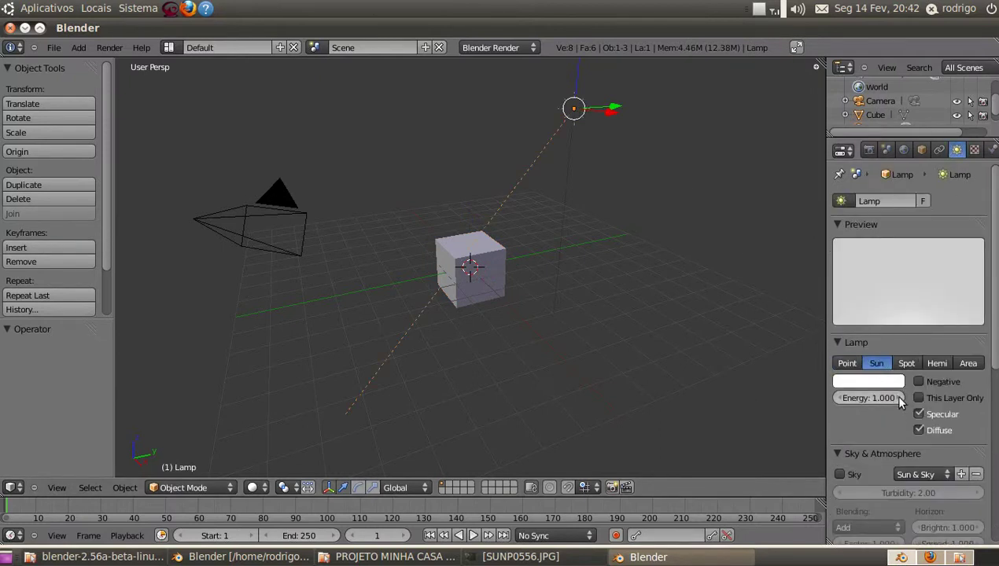
pyautogui.moveTo(896, 398); pyautogui.dragTo(828, 443)
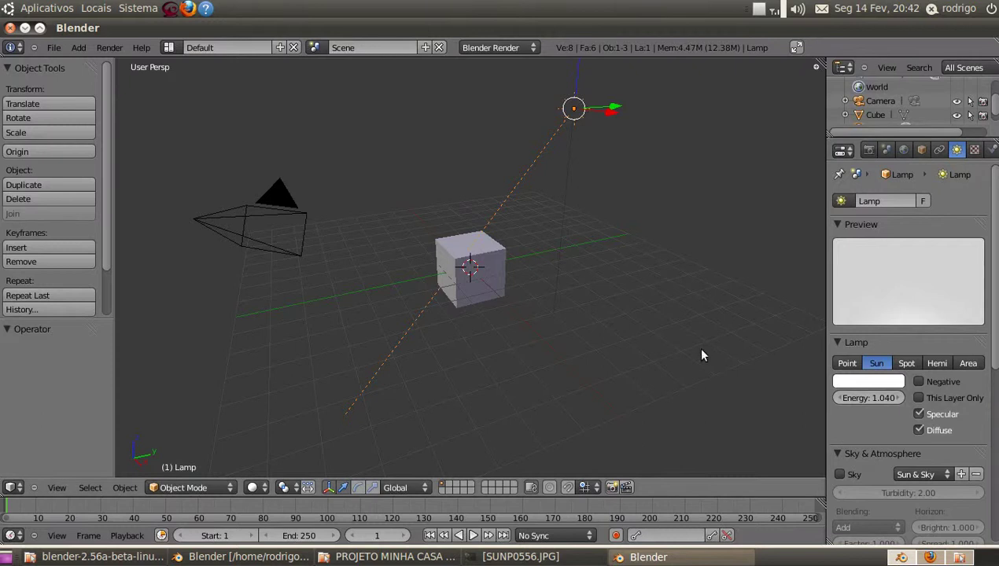
# Select the cube and slide it along the axis to Y 7.396.
pyautogui.rightClick(444, 301)
pyautogui.press('g')
pyautogui.press('x')
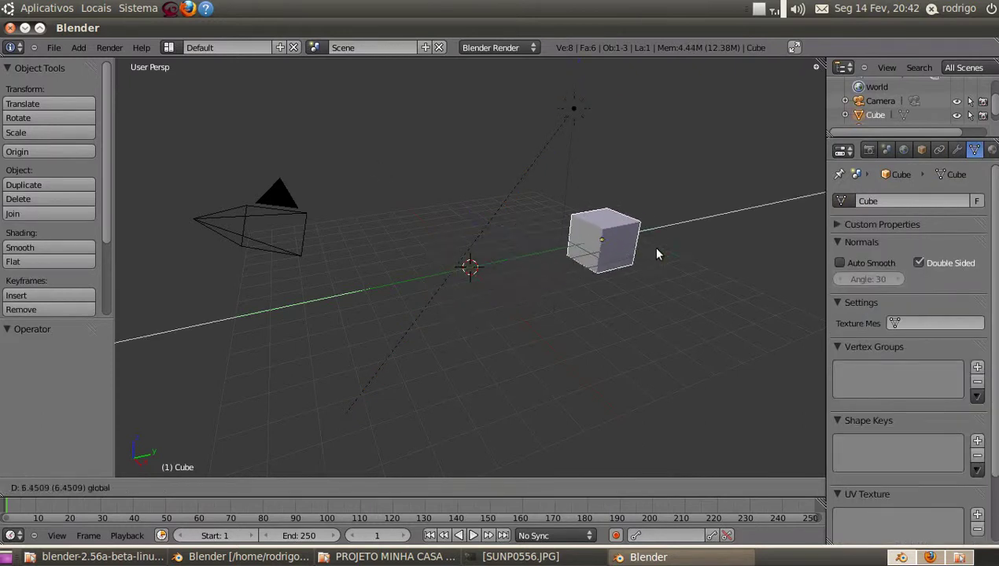
pyautogui.click(663, 244)
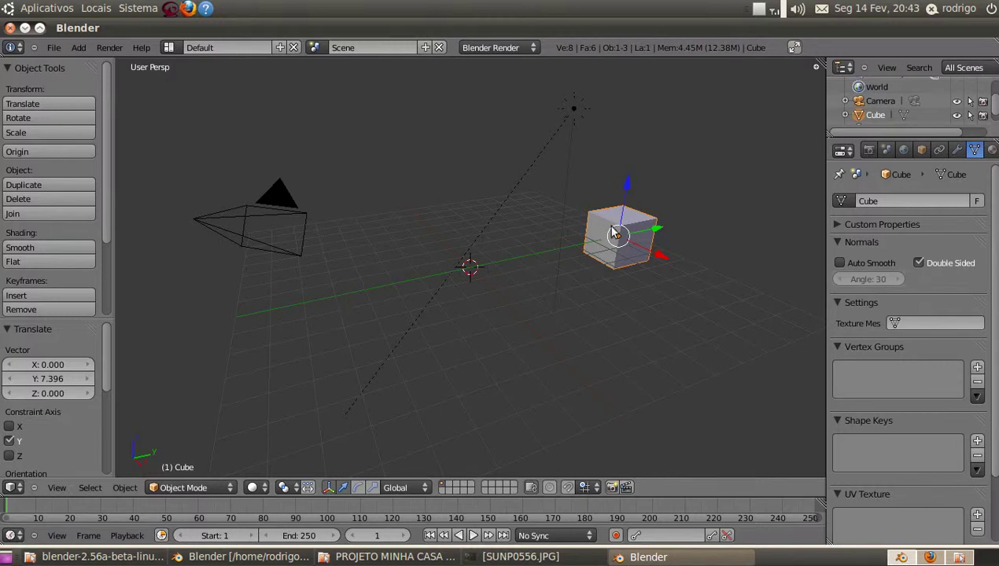
# Undo and redo the move, then bring up the Insert Keyframe menu.
pyautogui.hotkey('ctrl', 'z')
pyautogui.hotkey('ctrl', 'shift', 'z')
pyautogui.press('i')
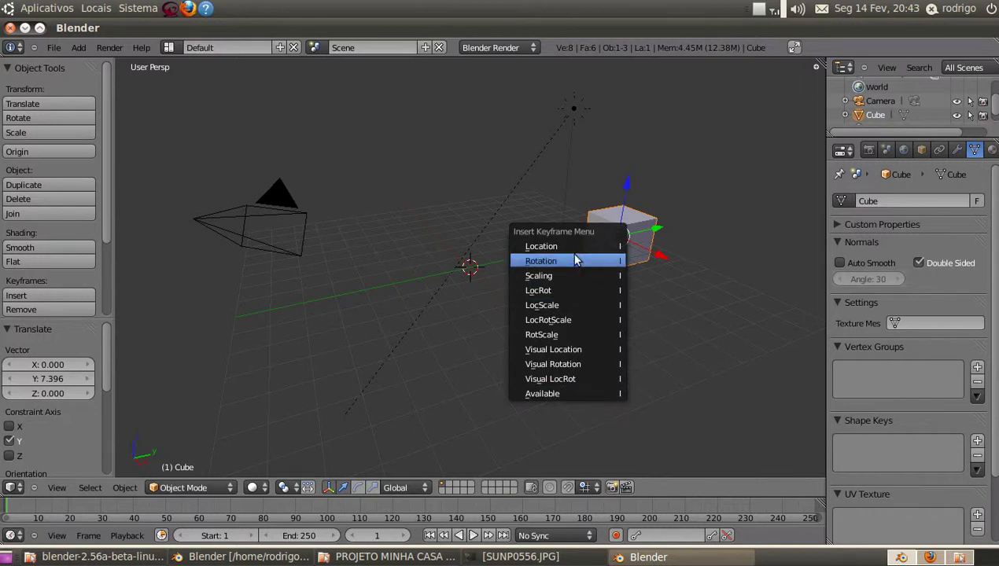
# Insert a keyframe for the cube's current transform at frame 1.
pyautogui.click(539, 249)
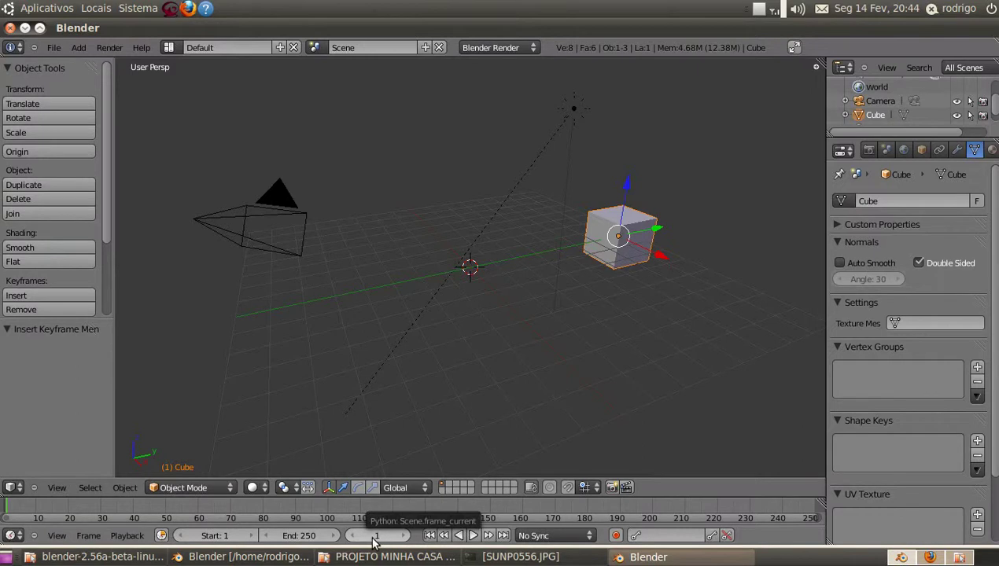
# Set the timeline's current frame to 61.
pyautogui.click(378, 538)
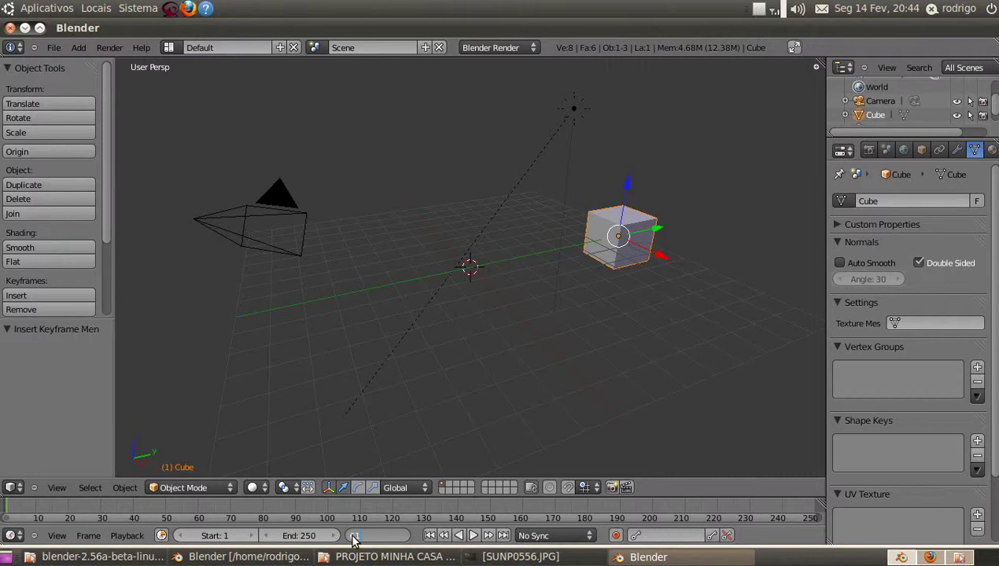
pyautogui.write('61')
pyautogui.press('Return')
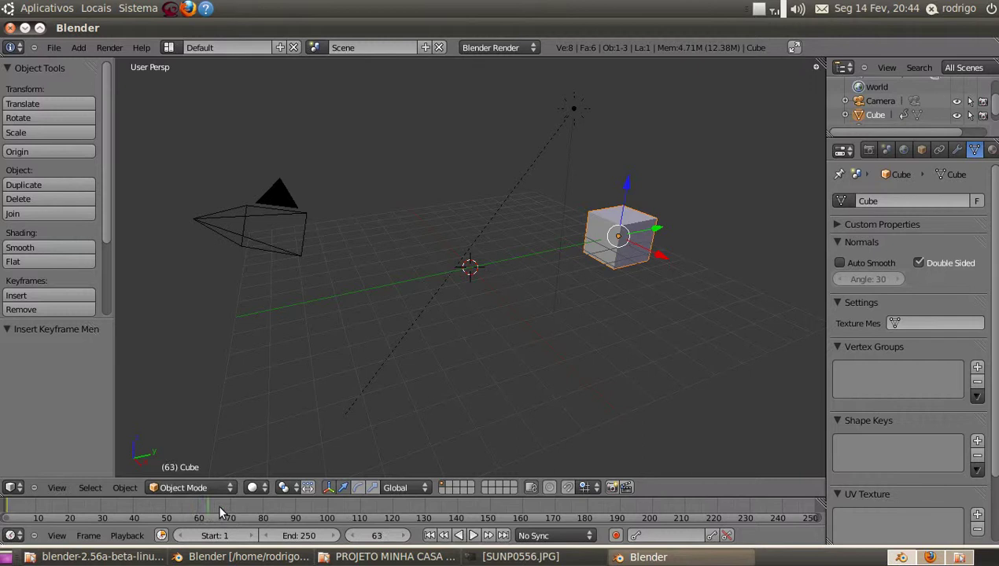
# Step and scrub through the frames between 1 and 61 to check them.
pyautogui.press('Up')
pyautogui.press('Right')
pyautogui.press('Right')
pyautogui.press('Right')
pyautogui.press('Right')
pyautogui.press('Right')
pyautogui.press('Right')
pyautogui.press('Right')
pyautogui.press('Right')
pyautogui.press('Right')
pyautogui.press('Right')
pyautogui.press('Right')
pyautogui.press('Right')
pyautogui.moveTo(266, 516)
pyautogui.mouseDown()
pyautogui.moveTo(175, 507)
pyautogui.moveTo(103, 520)
pyautogui.moveTo(265, 512)
pyautogui.moveTo(189, 510)
pyautogui.mouseUp()
pyautogui.moveTo(124, 506); pyautogui.dragTo(6, 510)
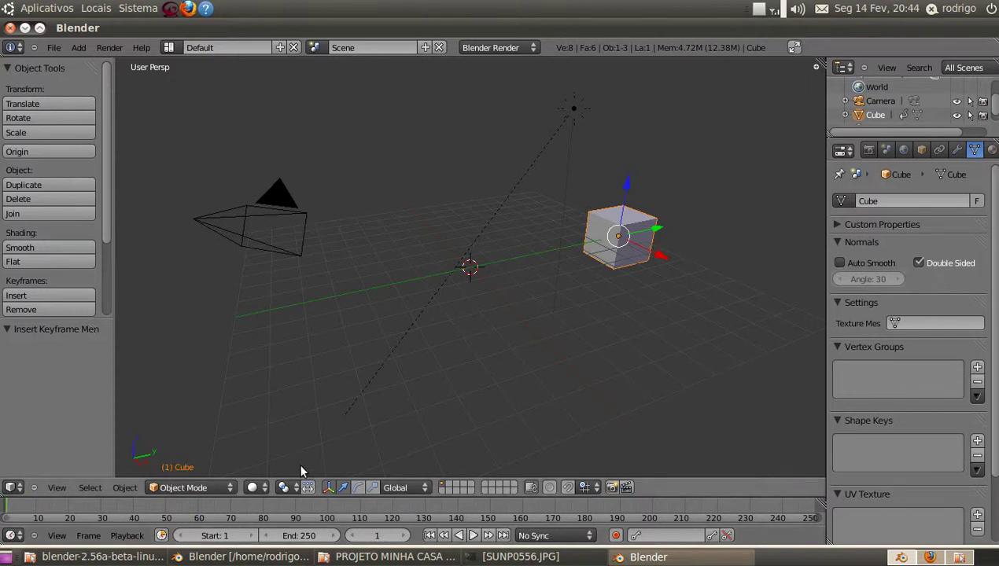
pyautogui.press('Up')
pyautogui.press('Up')
pyautogui.press('Up')
pyautogui.press('Up')
pyautogui.press('Down')
pyautogui.press('Down')
pyautogui.press('Down')
pyautogui.press('Down')
pyautogui.press('Right')
pyautogui.press('Right')
pyautogui.press('Right')
pyautogui.press('Right')
pyautogui.press('Right')
pyautogui.press('Right')
pyautogui.press('Right')
pyautogui.press('Right')
pyautogui.press('Right')
pyautogui.press('Right')
pyautogui.press('Right')
pyautogui.press('Right')
pyautogui.press('Left')
pyautogui.press('Left')
pyautogui.press('Left')
pyautogui.press('Left')
pyautogui.press('Left')
pyautogui.press('Left')
pyautogui.press('Left')
pyautogui.press('Left')
pyautogui.press('Left')
pyautogui.press('Left')
pyautogui.press('Left')
pyautogui.press('Left')
pyautogui.press('Left')
# Set the current frame back to 61.
pyautogui.click(385, 536)
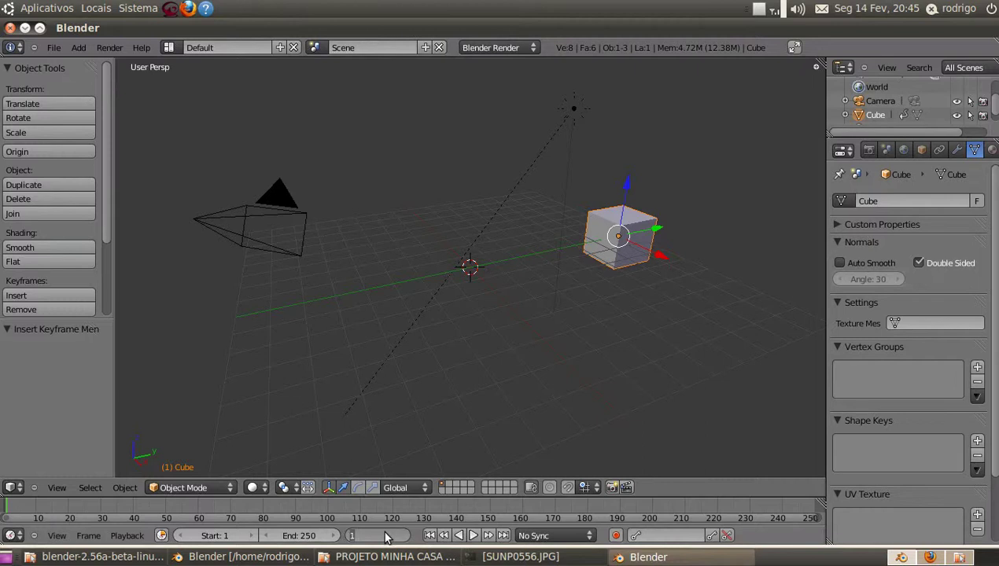
pyautogui.write('61')
pyautogui.press('Return')
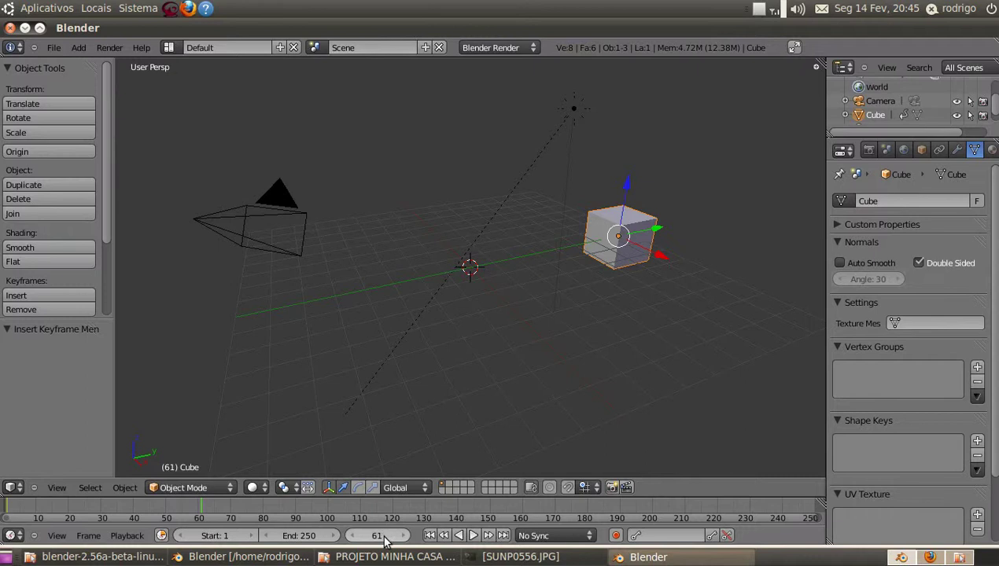
# Slide the cube along the Y axis by -10.341.
pyautogui.press('g')
pyautogui.press('y')
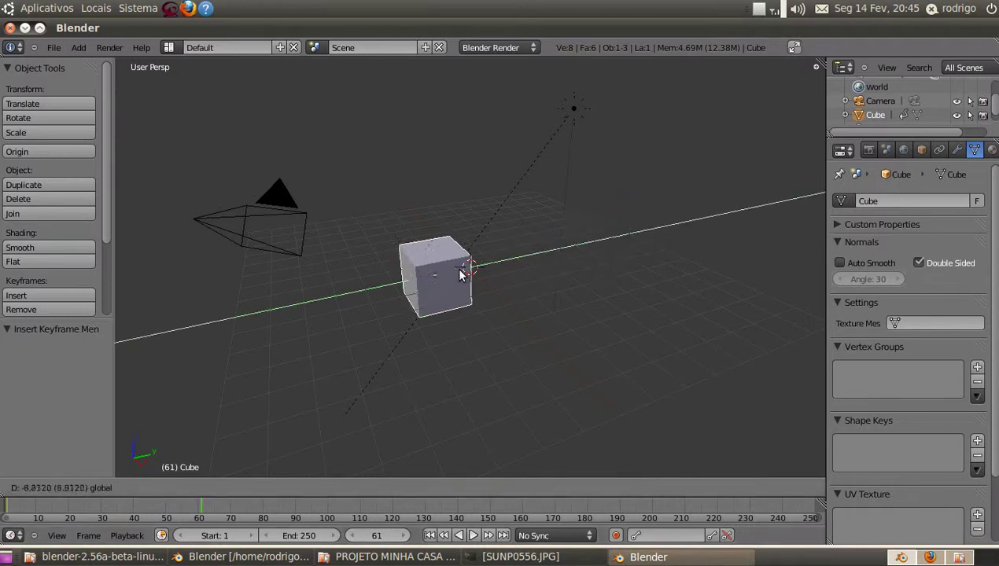
pyautogui.click(435, 282)
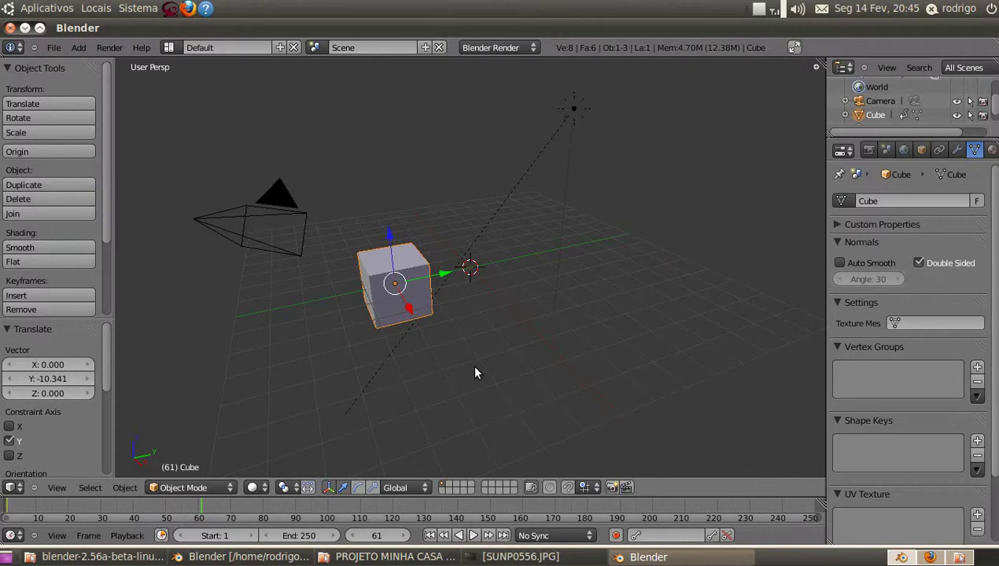
# Insert a Location keyframe for the cube at frame 61.
pyautogui.press('i')
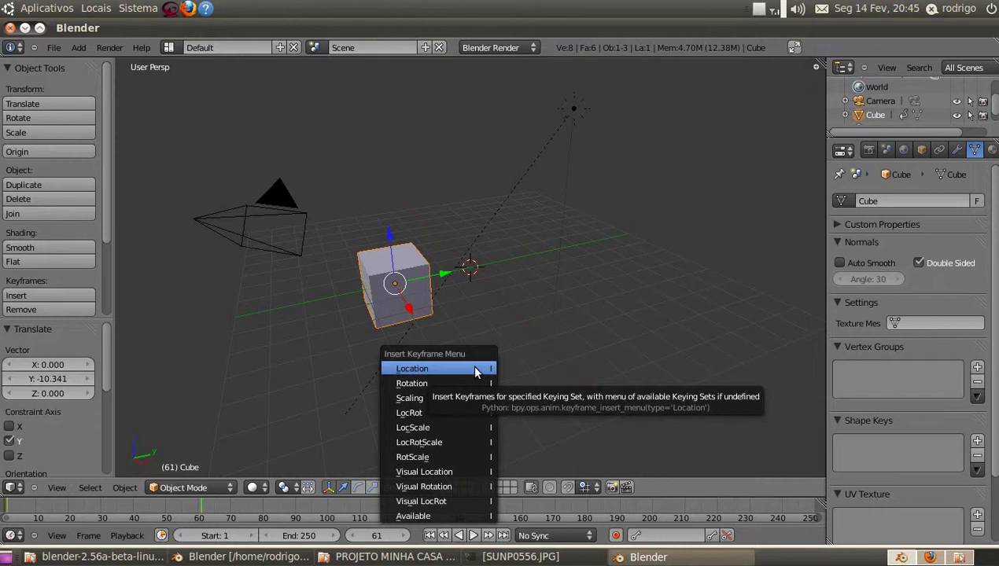
pyautogui.click(475, 370)
pyautogui.scroll(-2, 503, 368)
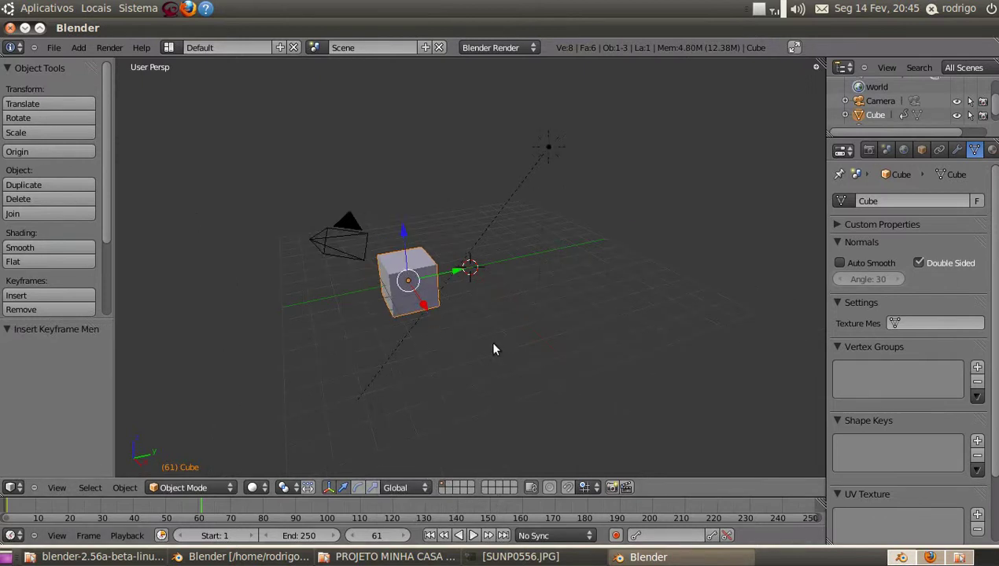
pyautogui.scroll(2, 493, 349)
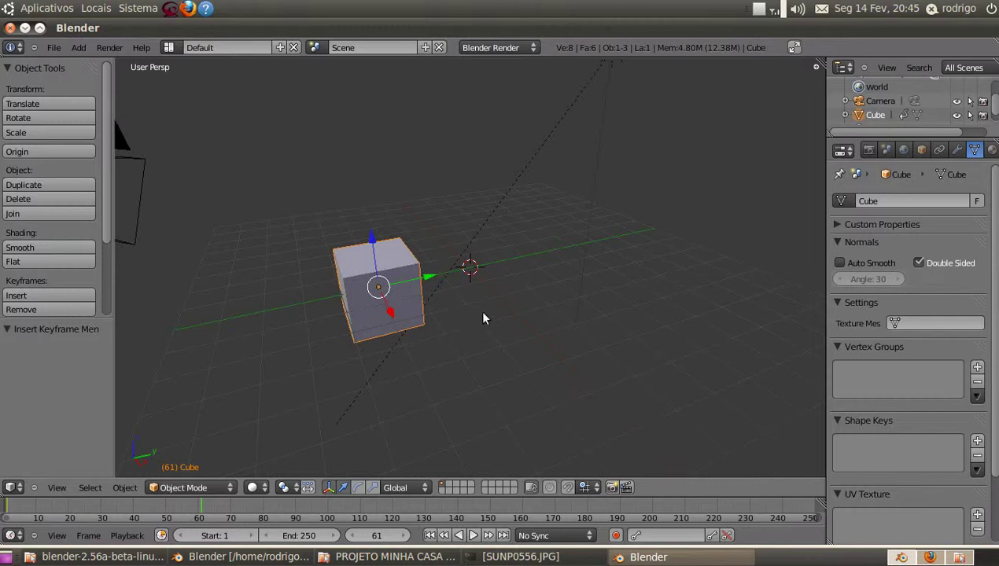
pyautogui.click(474, 535)
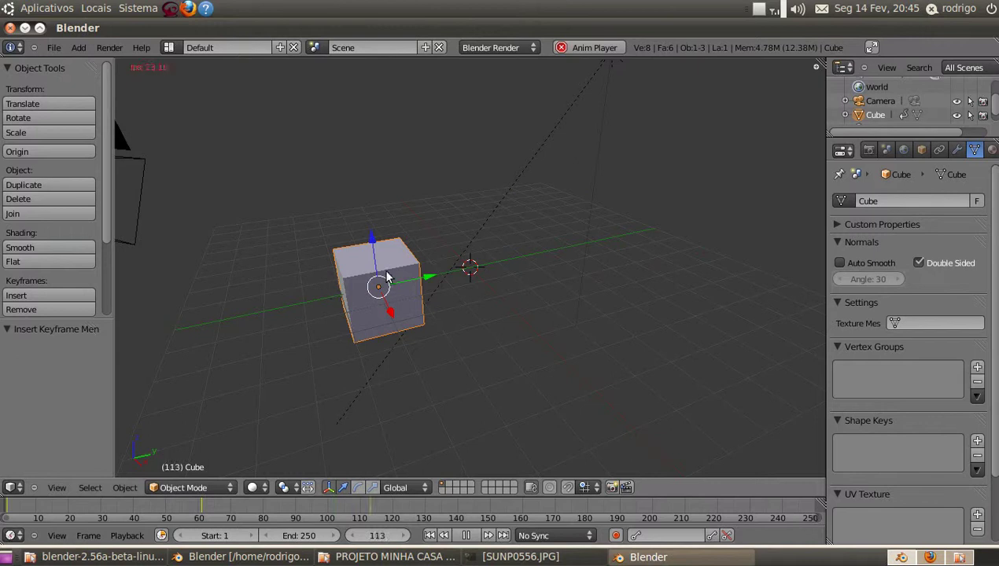
pyautogui.press('Escape')
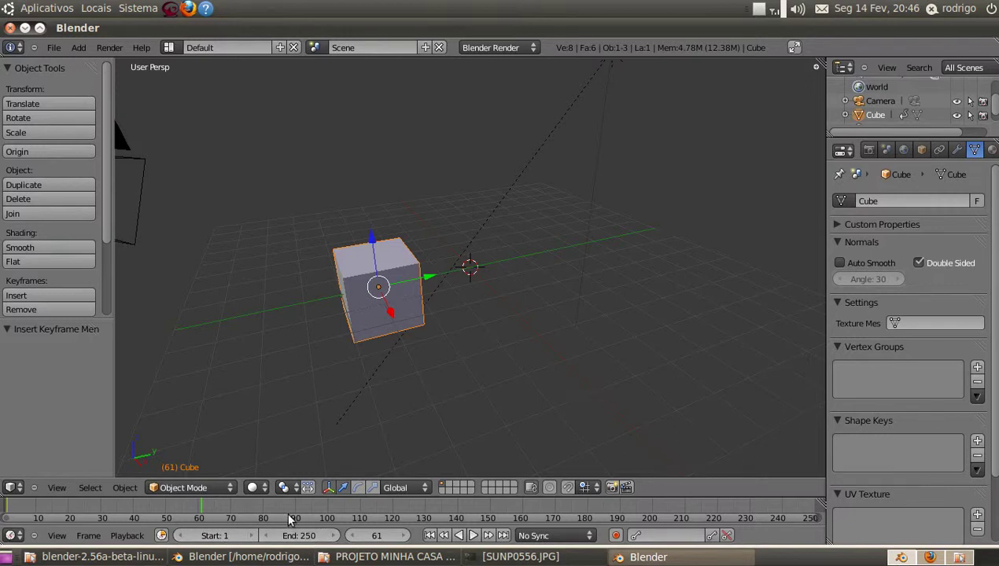
# Set the animation's end frame to 61.
pyautogui.click(301, 535)
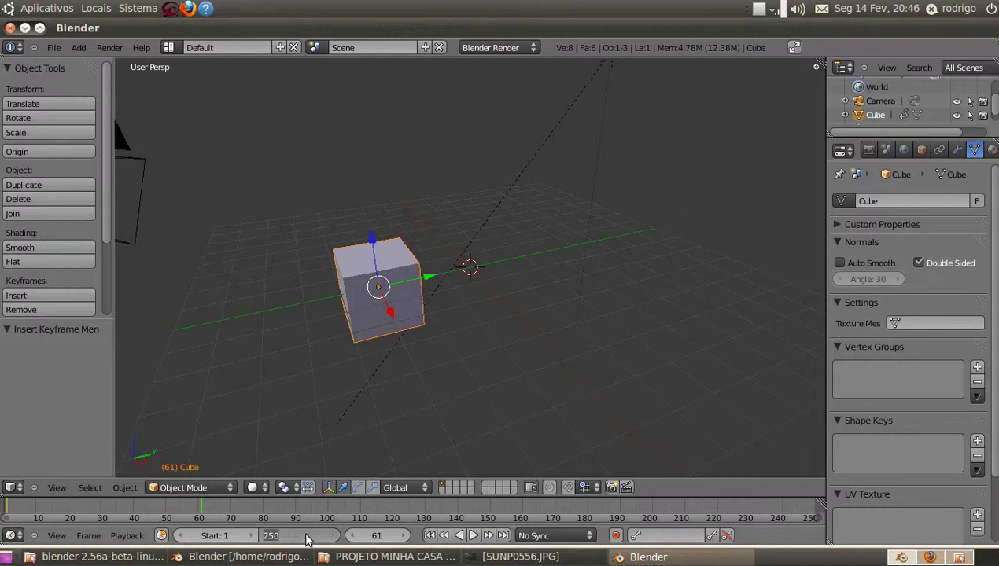
pyautogui.write('61')
pyautogui.press('Return')
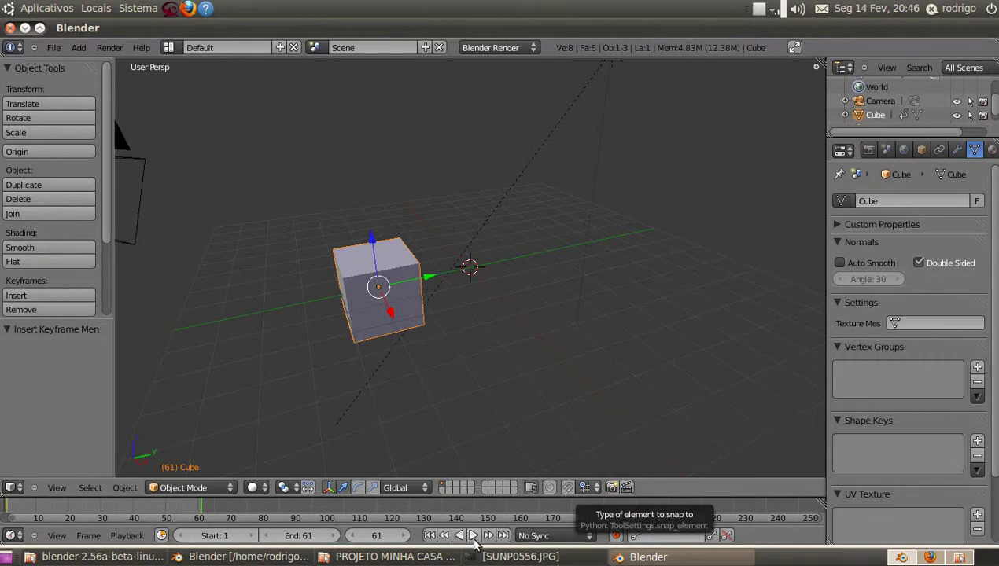
# Play the animation twice, then scrub back to the start and step to frame 4.
pyautogui.hotkey('alt', 'a')
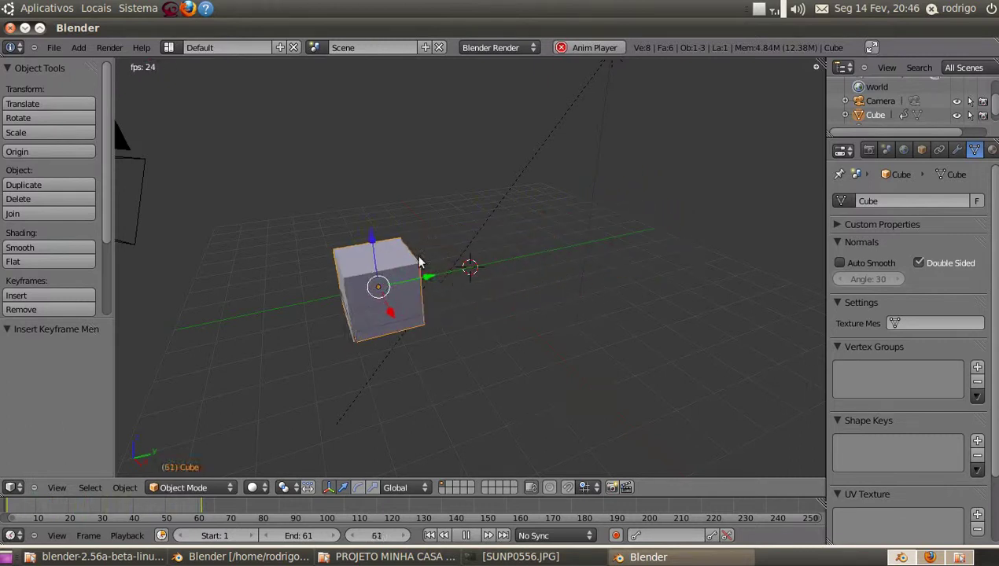
pyautogui.press('Escape')
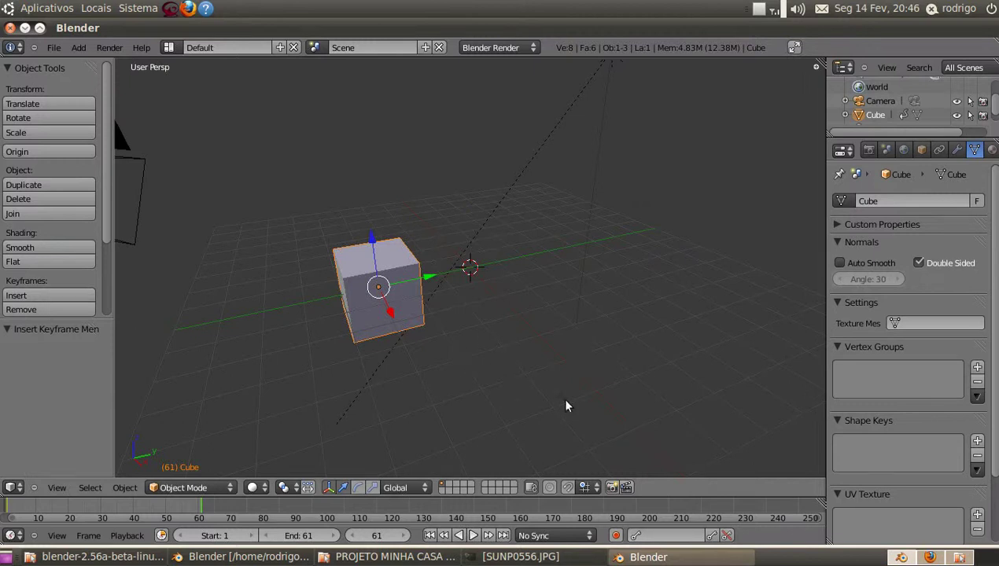
pyautogui.hotkey('alt', 'a')
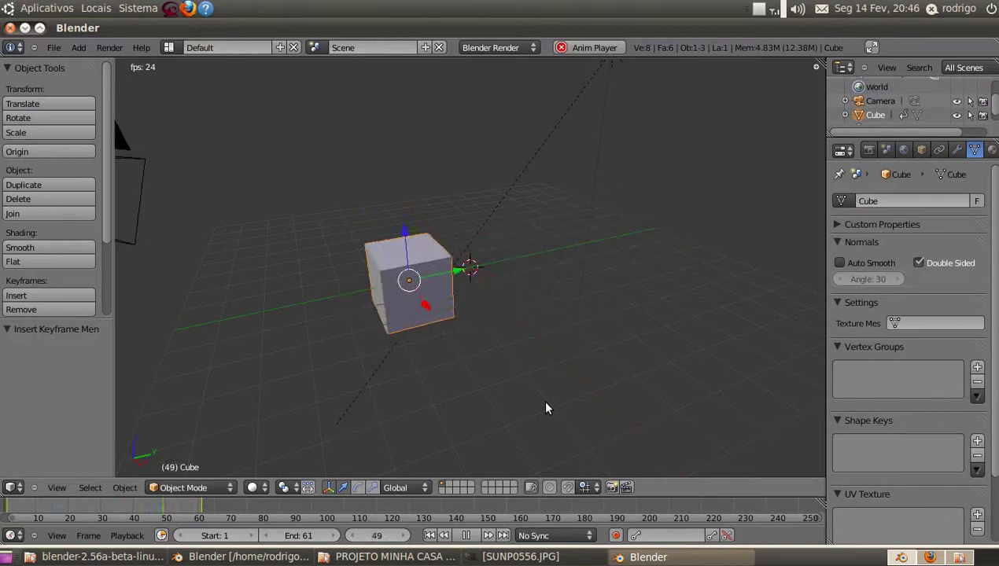
pyautogui.hotkey('alt', 'a')
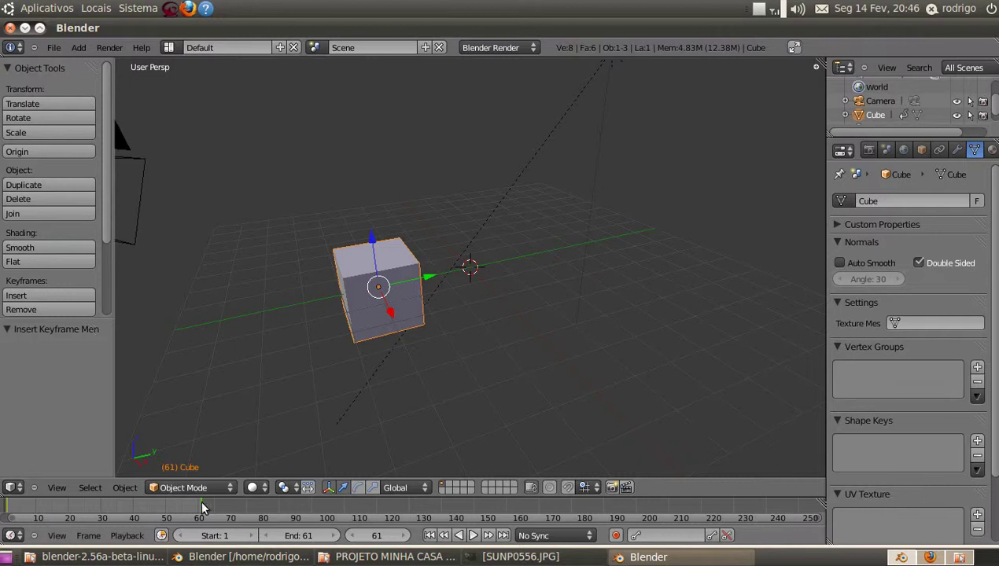
pyautogui.moveTo(202, 507); pyautogui.dragTo(9, 504)
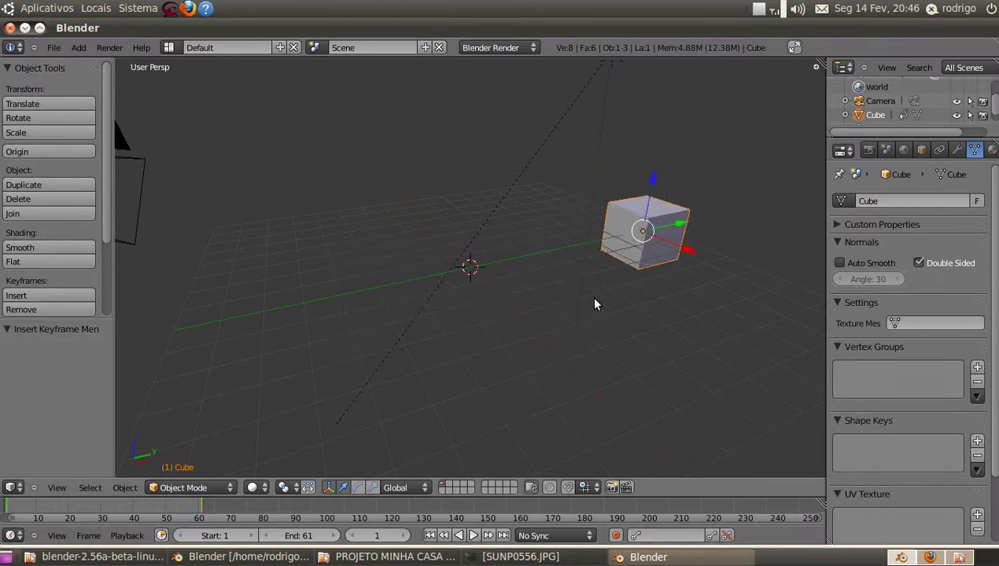
pyautogui.press('Right')
pyautogui.press('Right')
pyautogui.press('Right')
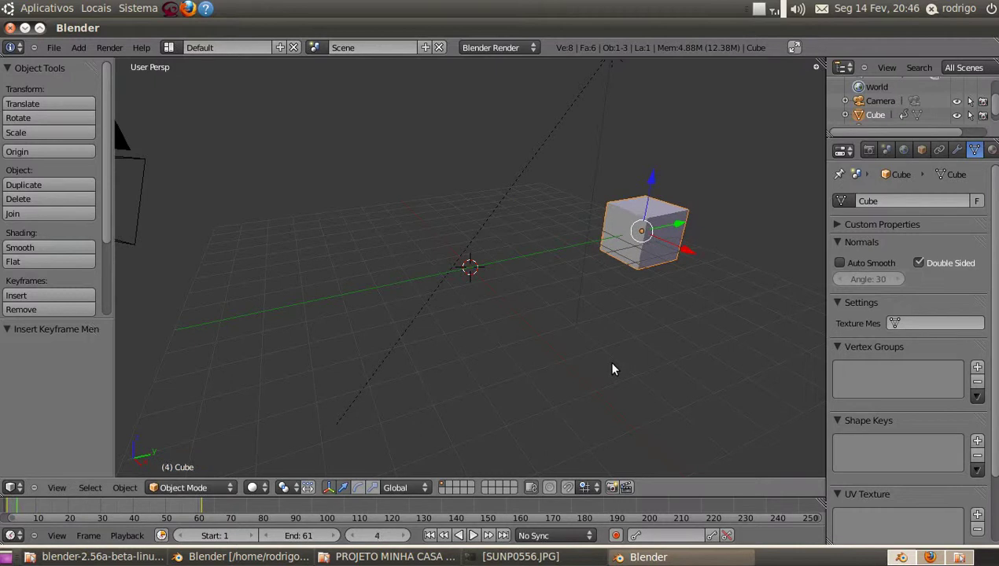
pyautogui.press('Right')
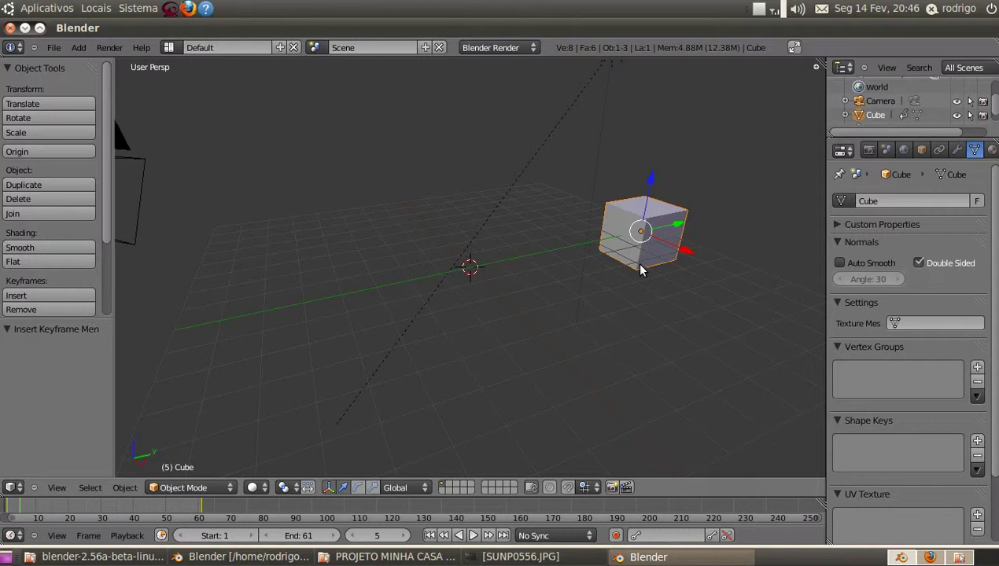
pyautogui.press('i')
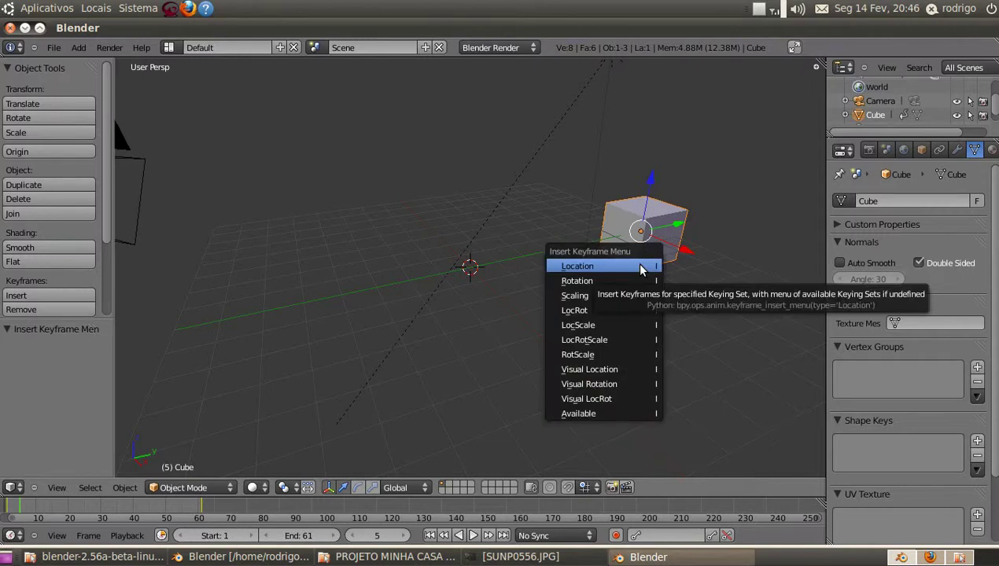
pyautogui.click(689, 275)
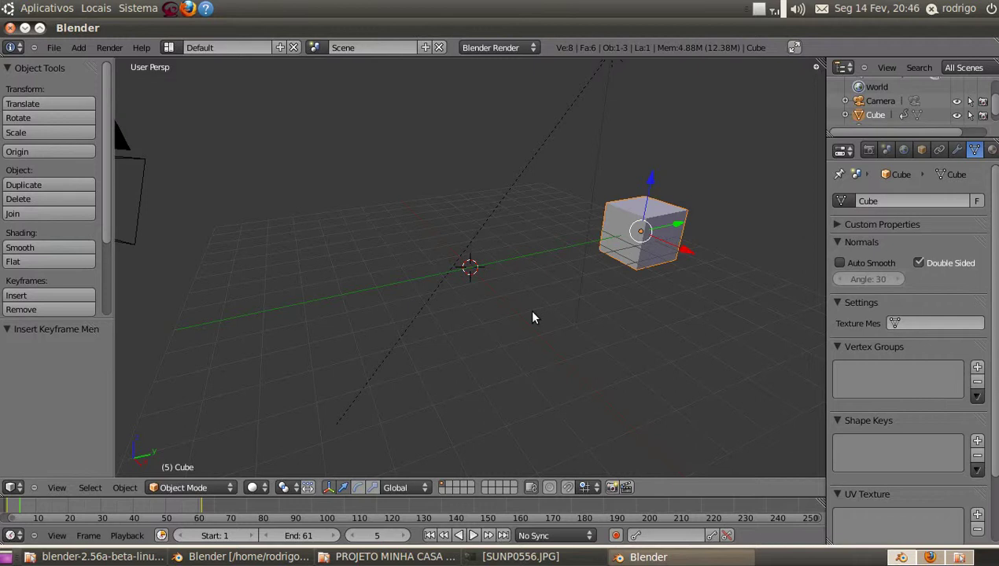
pyautogui.press('i')
# Preview the animation, then scale the cube to 0.491 and rotate it -73.339° on X.
pyautogui.hotkey('alt', 'a')
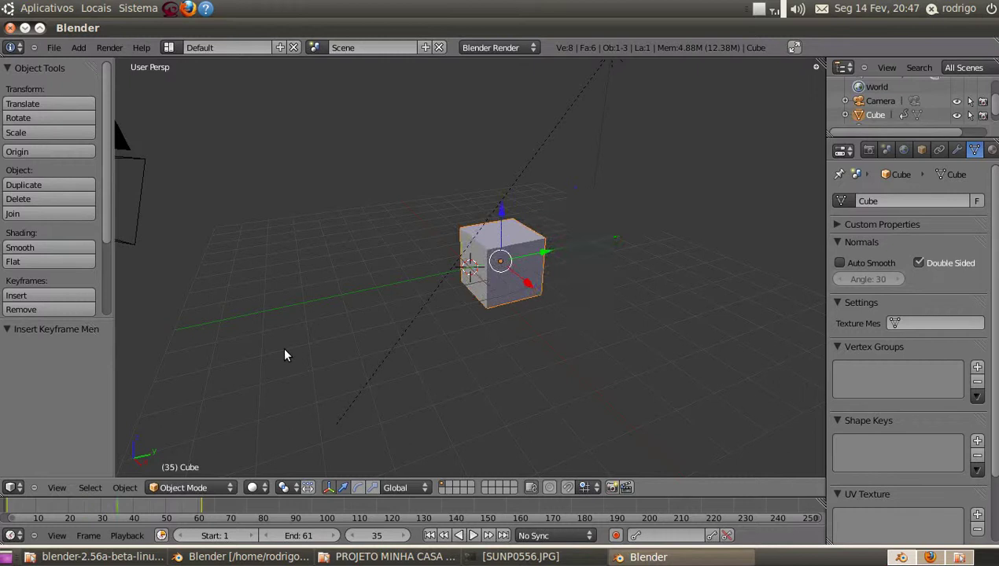
pyautogui.press('s')
pyautogui.click(542, 302)
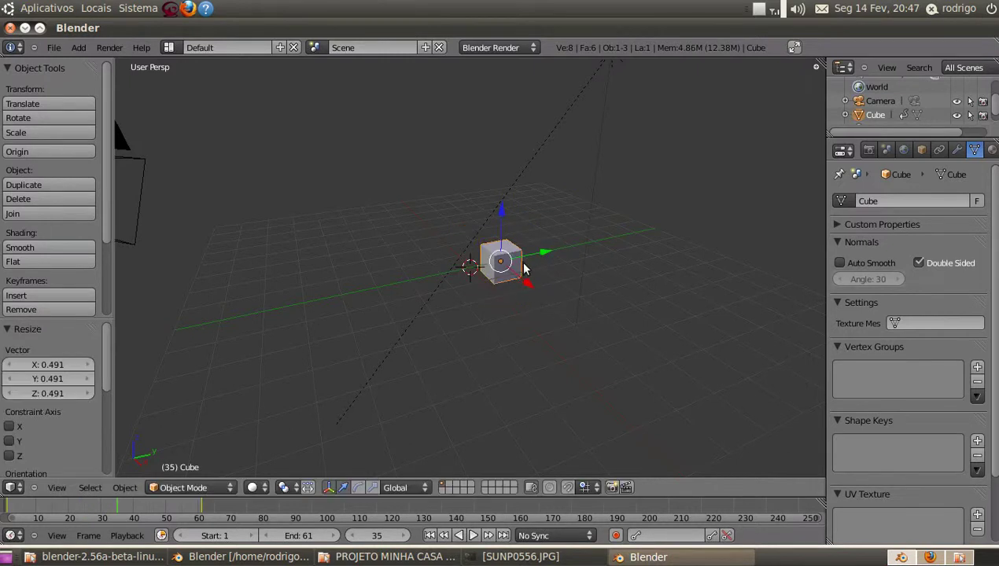
pyautogui.press('r')
pyautogui.press('r')
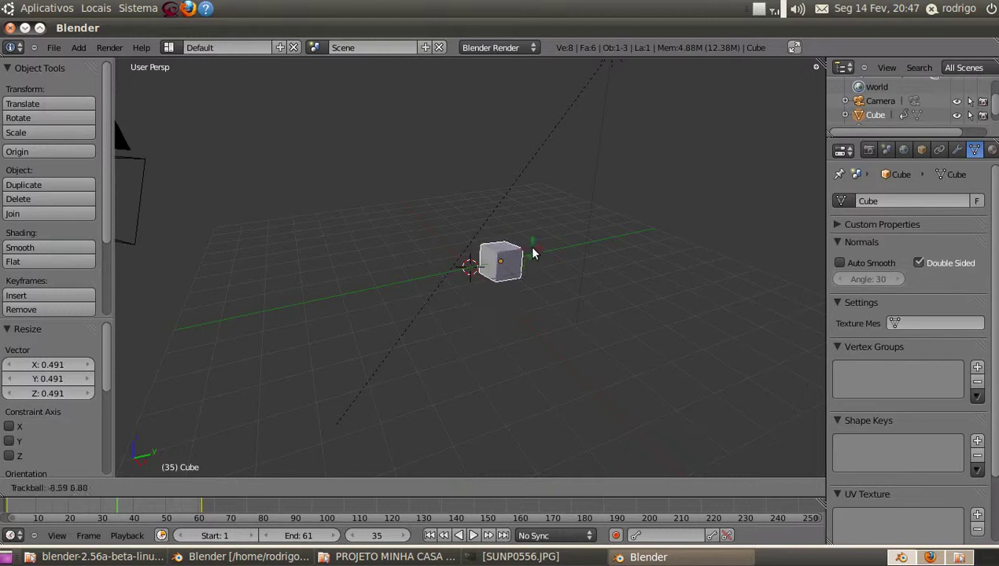
pyautogui.click(566, 167)
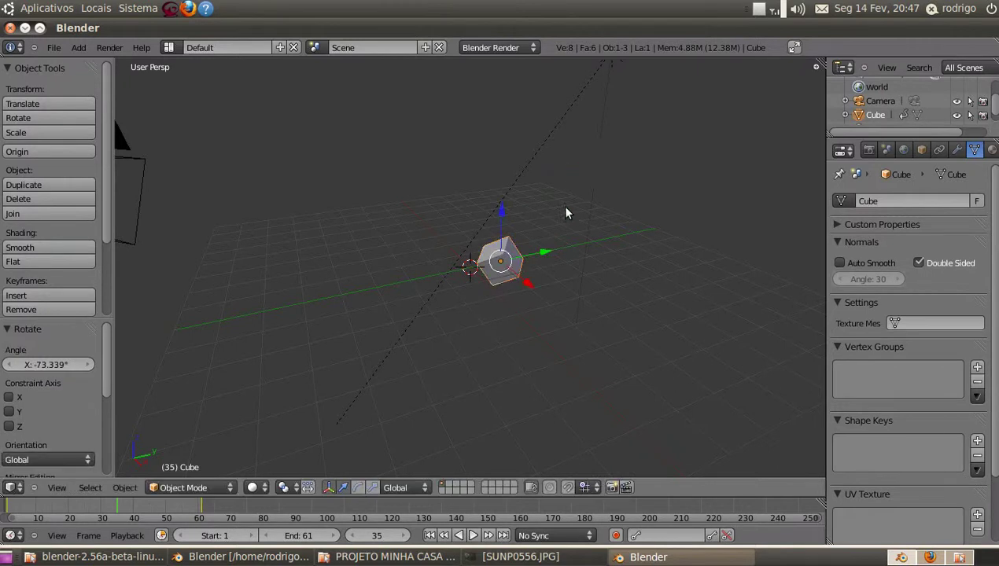
# Insert a LocRotScale keyframe for the cube at frame 35.
pyautogui.press('i')
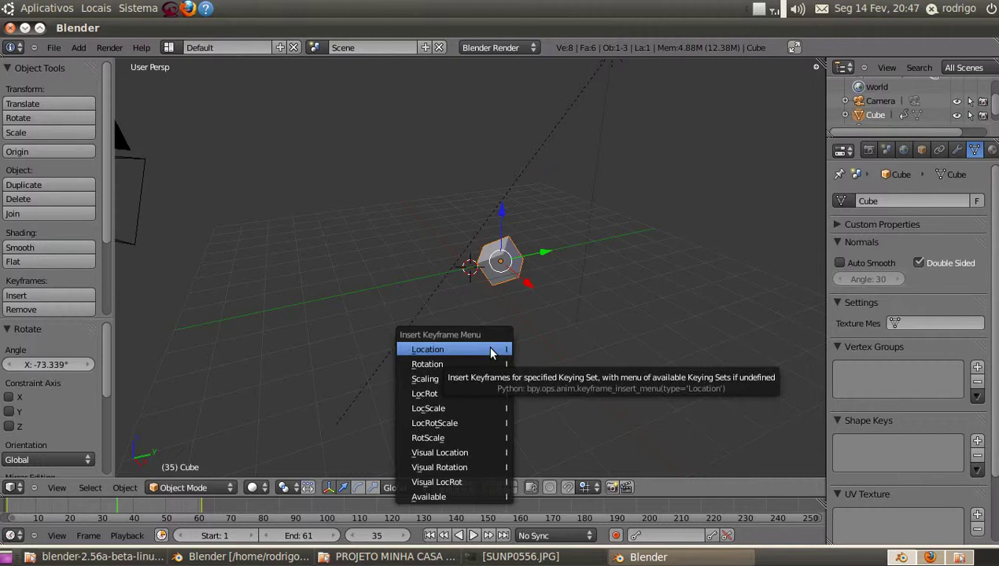
pyautogui.press('Down')
pyautogui.press('Down')
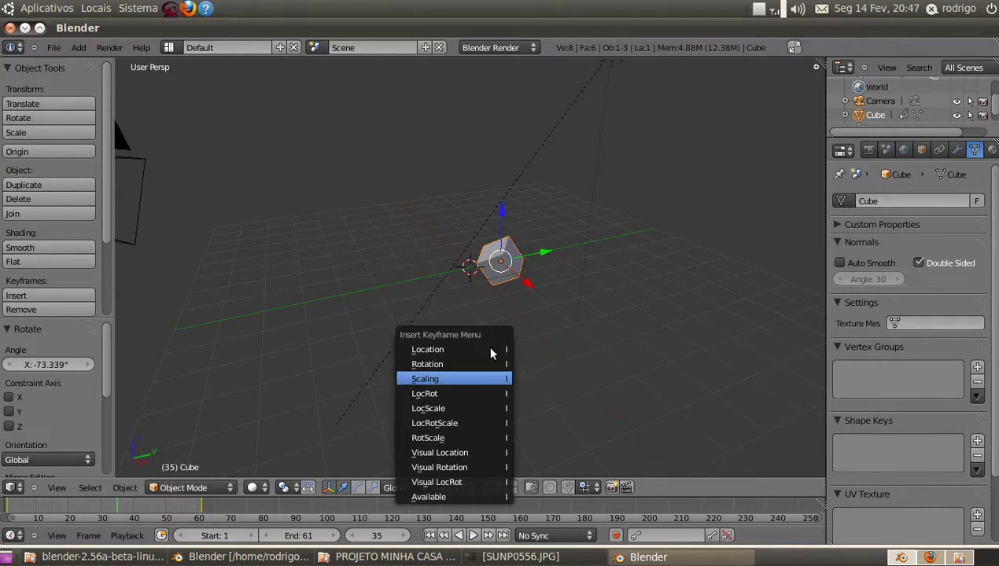
pyautogui.press('Down')
pyautogui.press('Down')
pyautogui.press('Down')
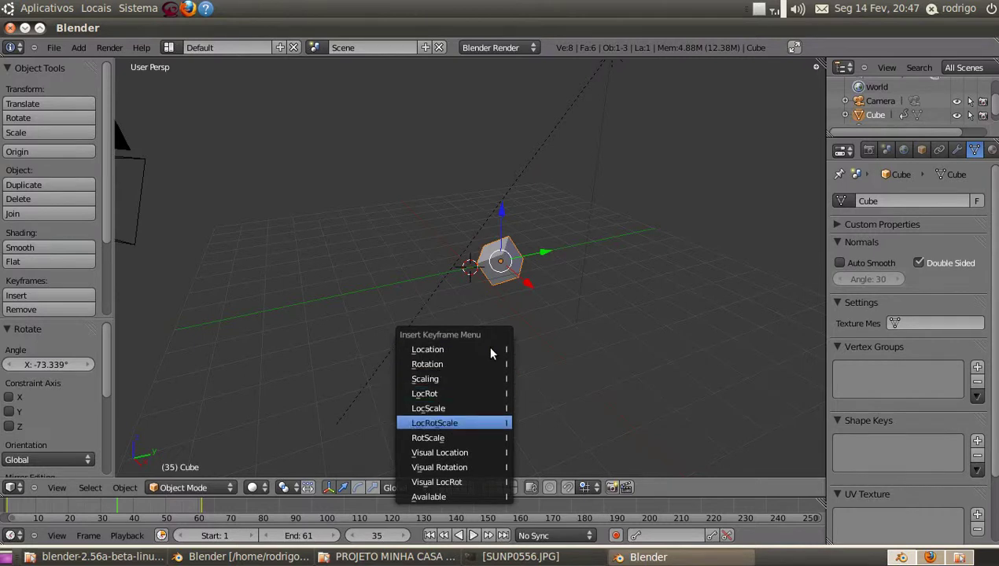
pyautogui.press('Return')
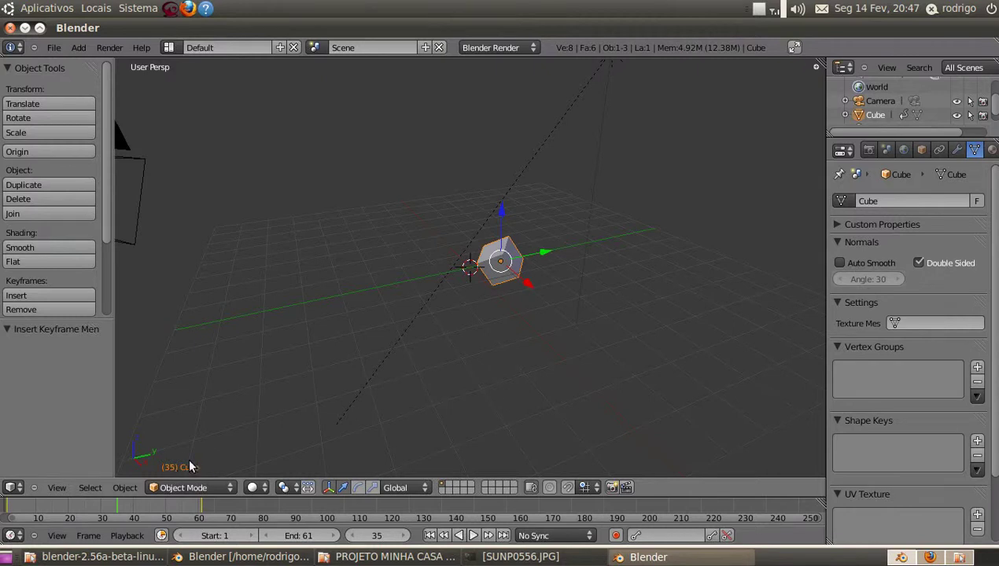
# Jump to frame 55 and enlarge the cube to 2.840.
pyautogui.press('Up')
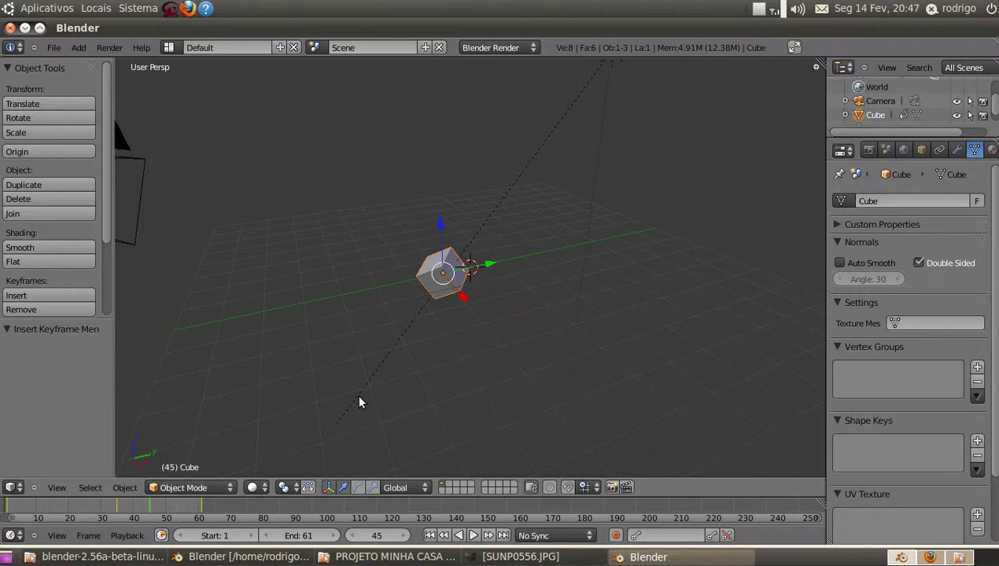
pyautogui.press('Up')
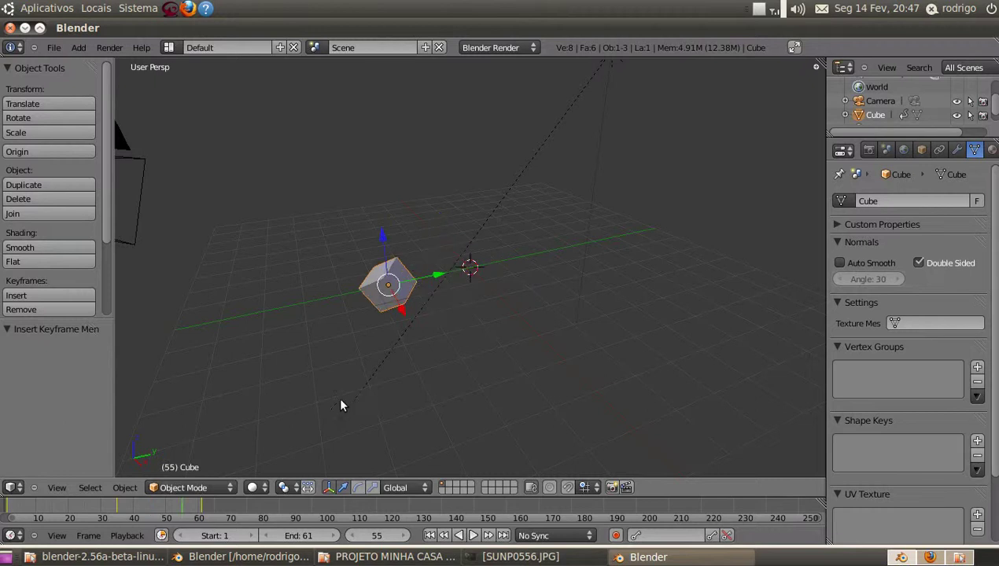
pyautogui.press('s')
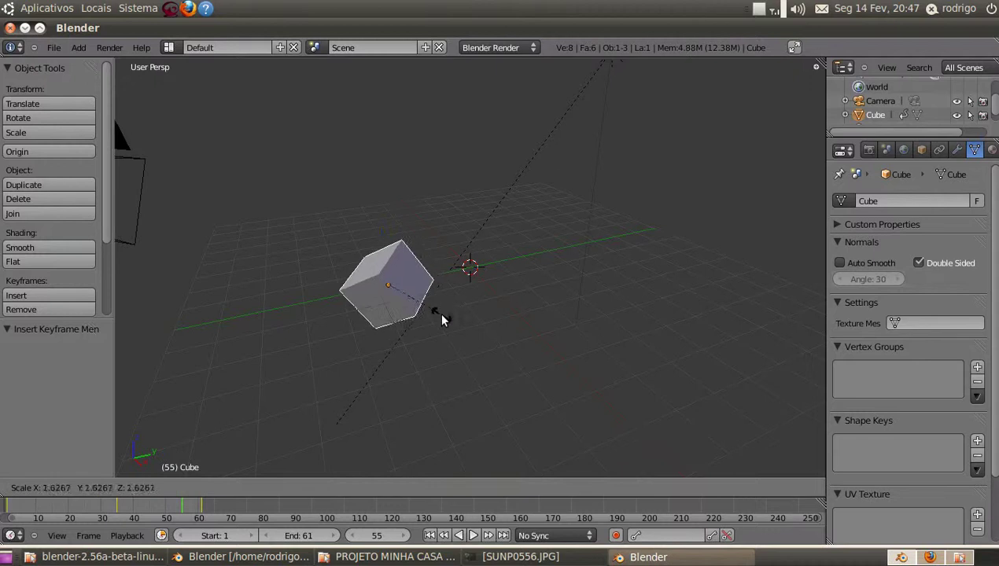
pyautogui.click(469, 346)
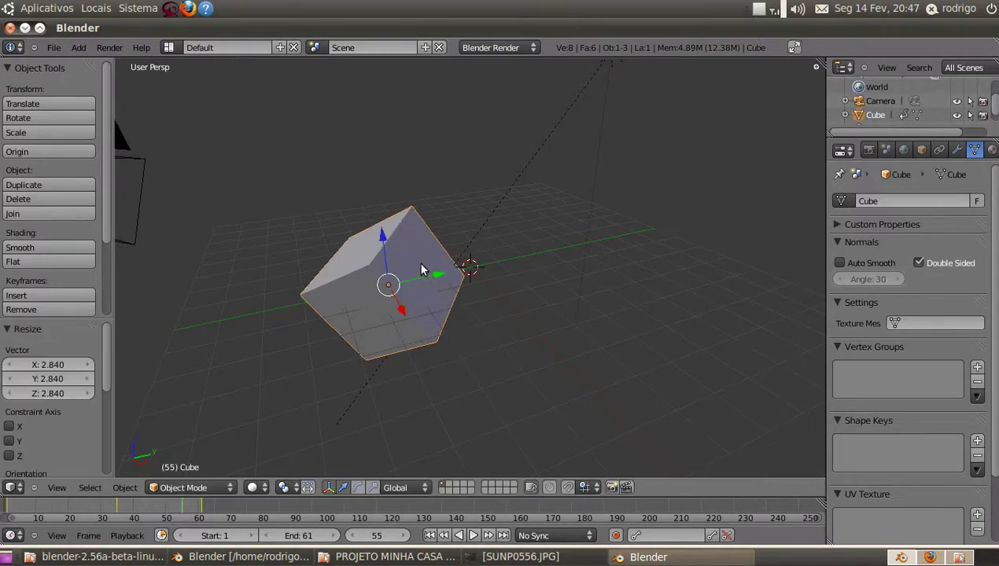
# Rotate the cube -176.838° on X and insert a LocRotScale keyframe.
pyautogui.press('r')
pyautogui.click(346, 313)
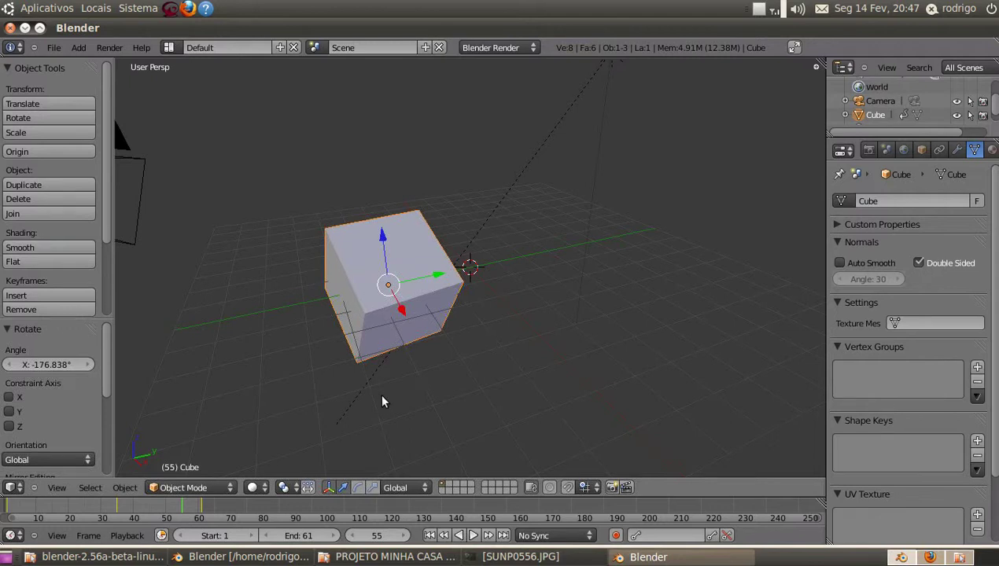
pyautogui.press('i')
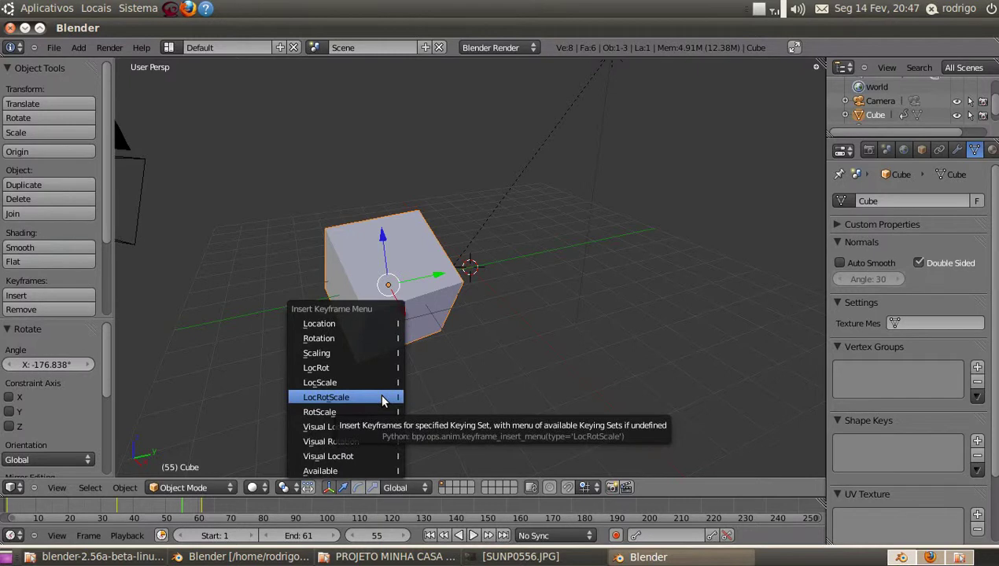
pyautogui.click(383, 399)
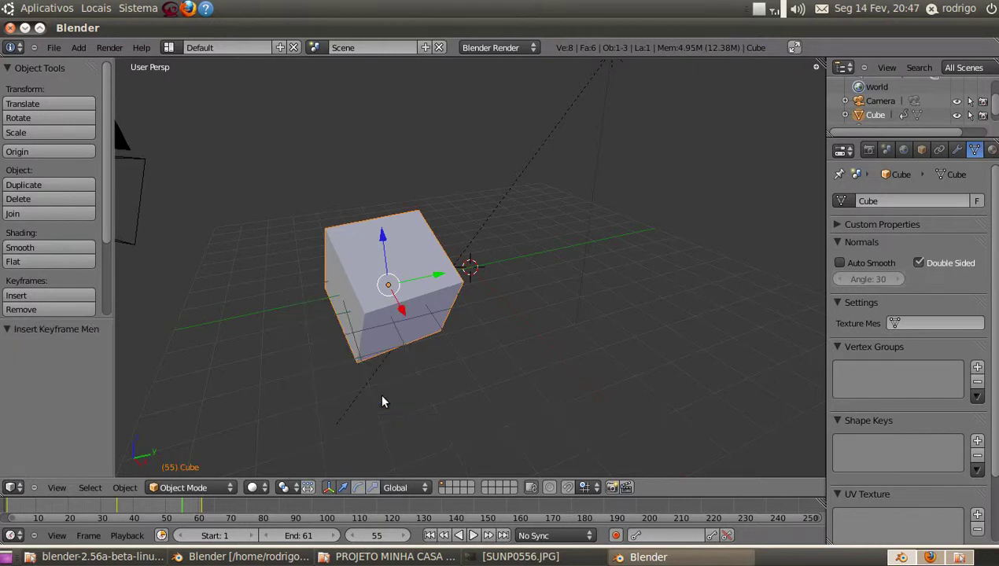
# Play and stop the cube animation, then step back through the keyframes to frame 35.
pyautogui.hotkey('alt', 'a')
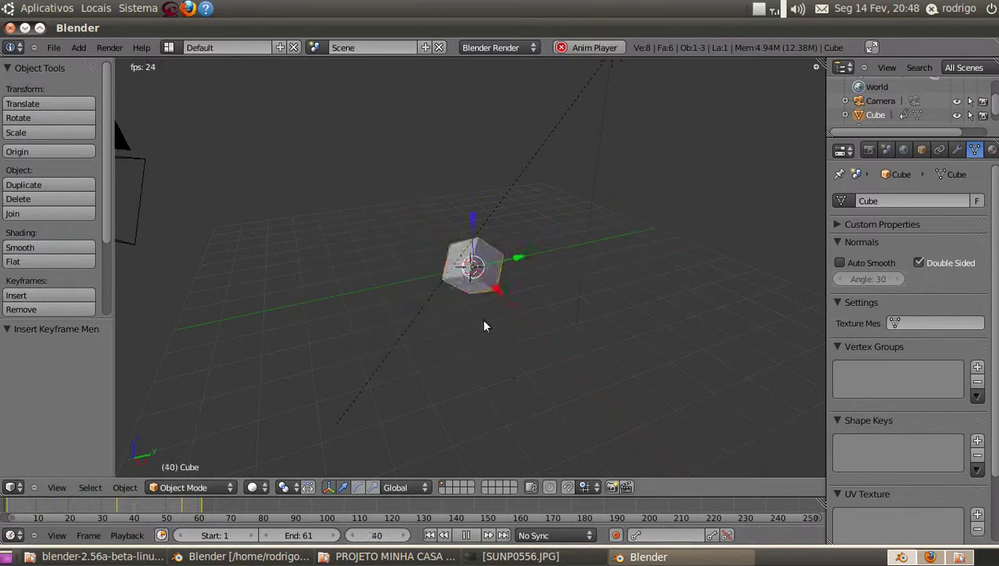
pyautogui.press('Escape')
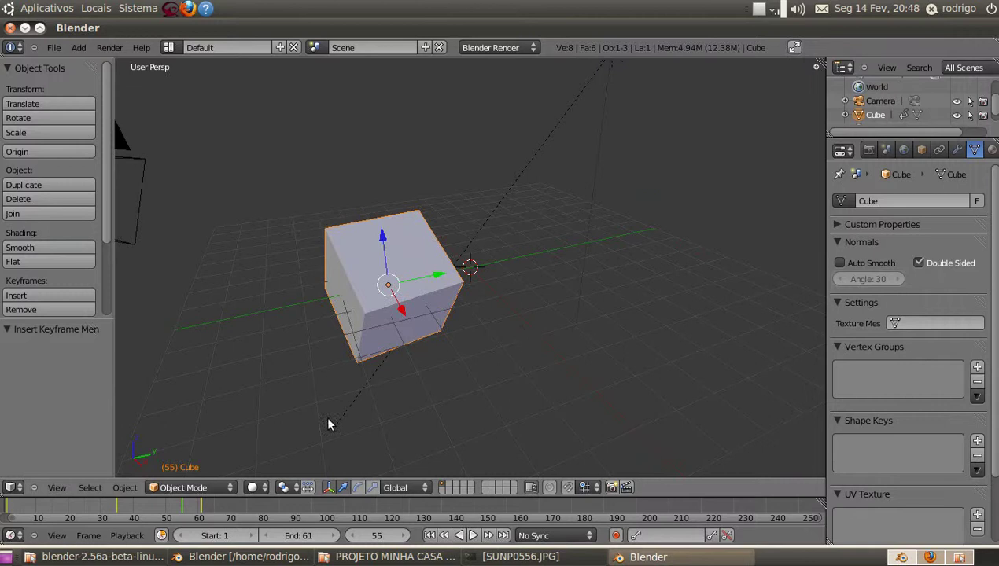
pyautogui.press('Down')
pyautogui.press('Down')
pyautogui.press('Down')
pyautogui.press('Down')
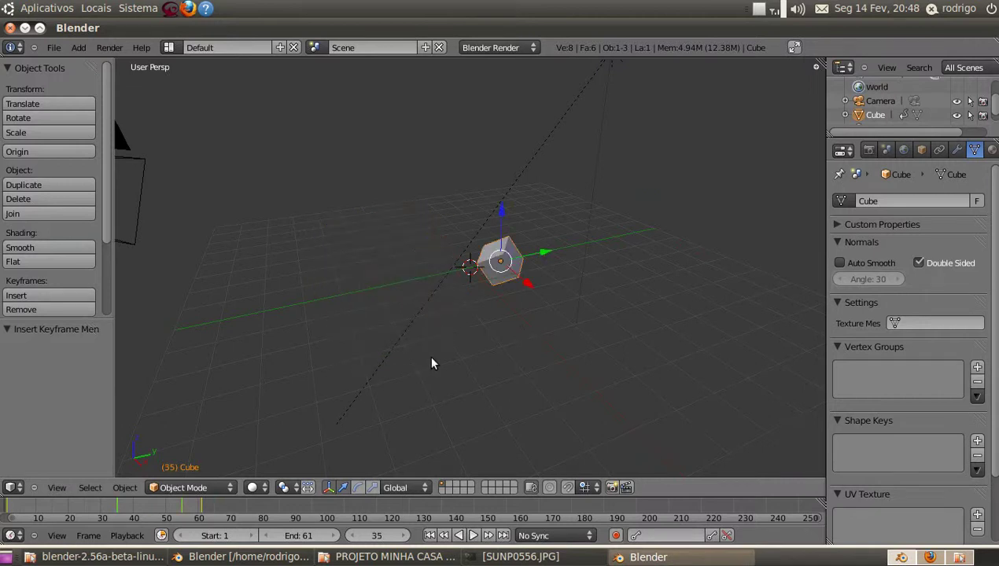
pyautogui.press('Down')
pyautogui.press('Down')
pyautogui.press('Down')
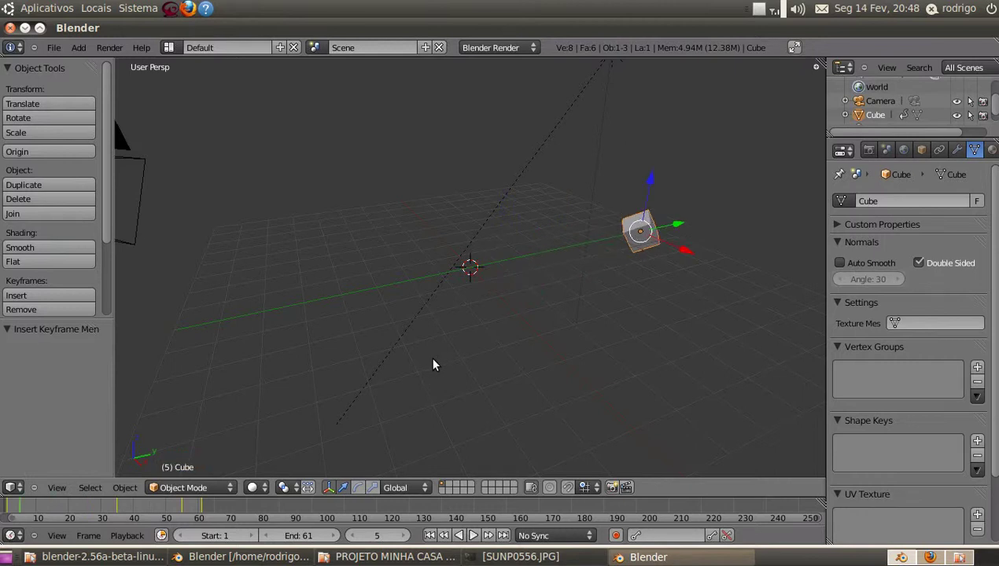
# Return to frame 1 and scale the cube up to 2.649.
pyautogui.press('Left')
pyautogui.press('Left')
pyautogui.press('Left')
pyautogui.press('Left')
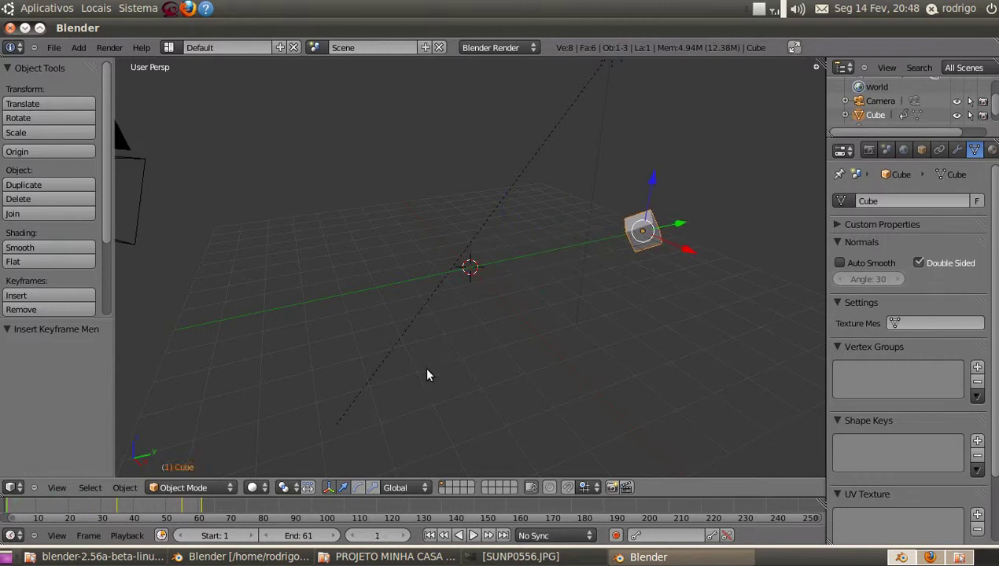
pyautogui.press('s')
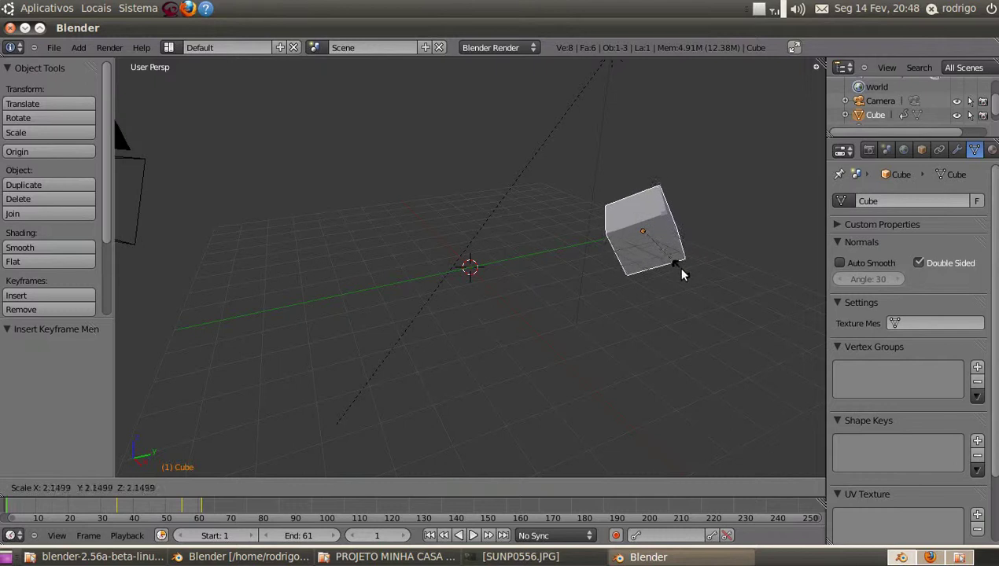
pyautogui.click(682, 277)
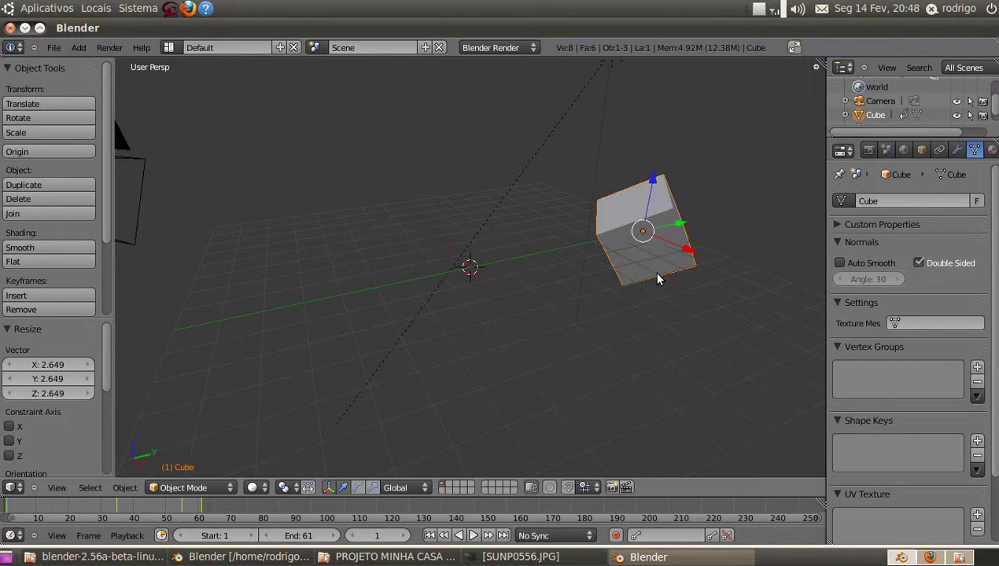
# Insert a keyframe at frame 1 and play the animation back.
pyautogui.press('i')
pyautogui.click(659, 278)
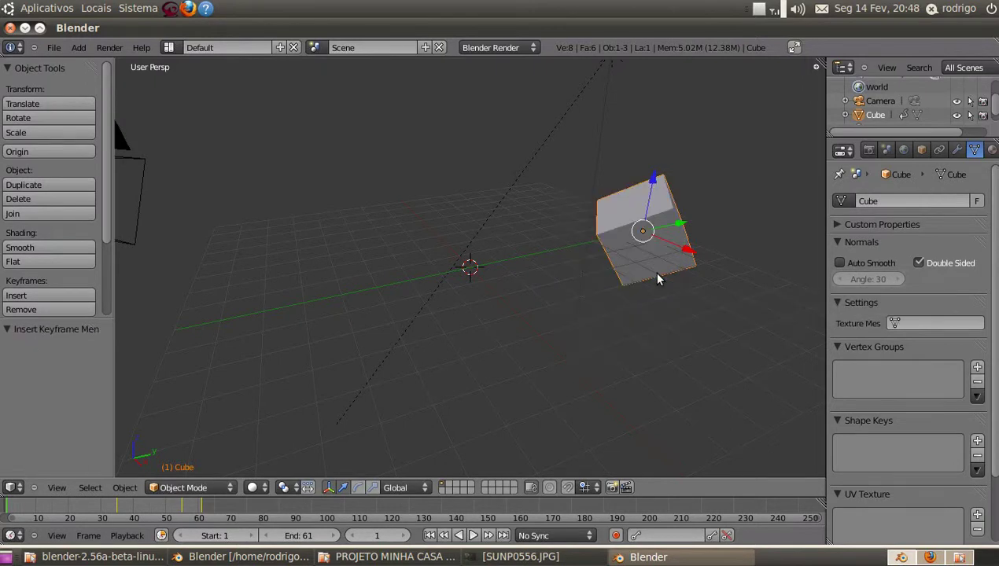
pyautogui.hotkey('alt', 'a')
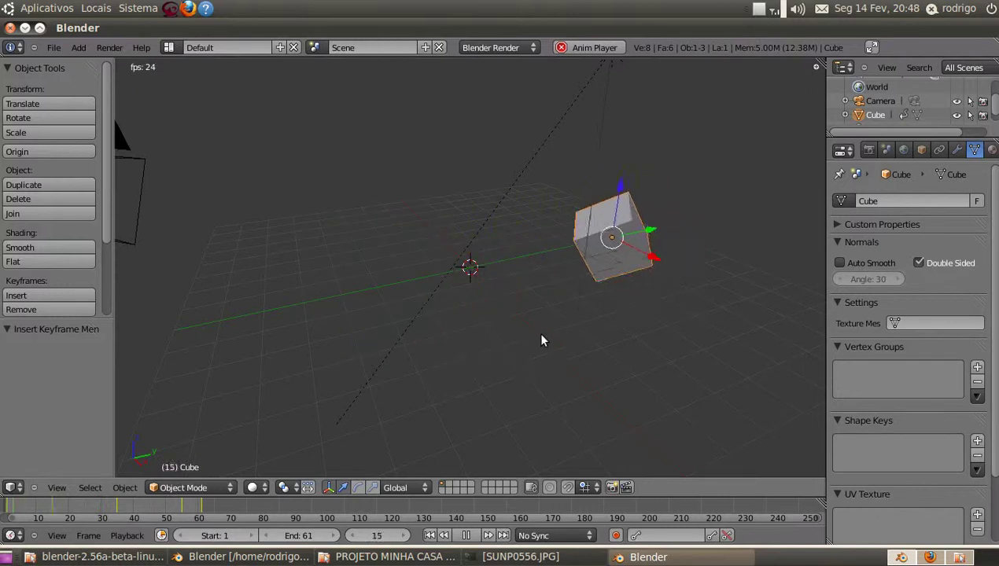
pyautogui.press('Escape')
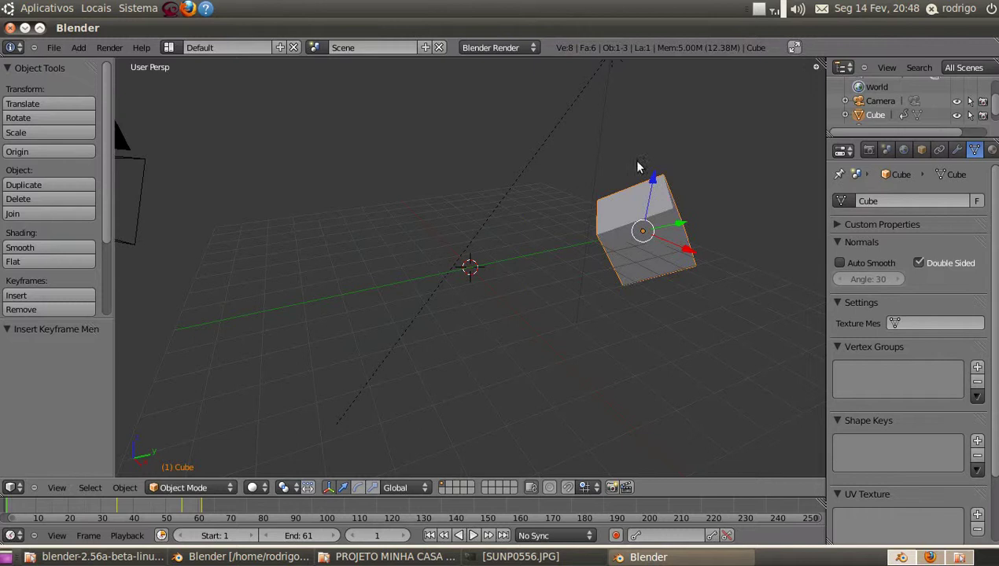